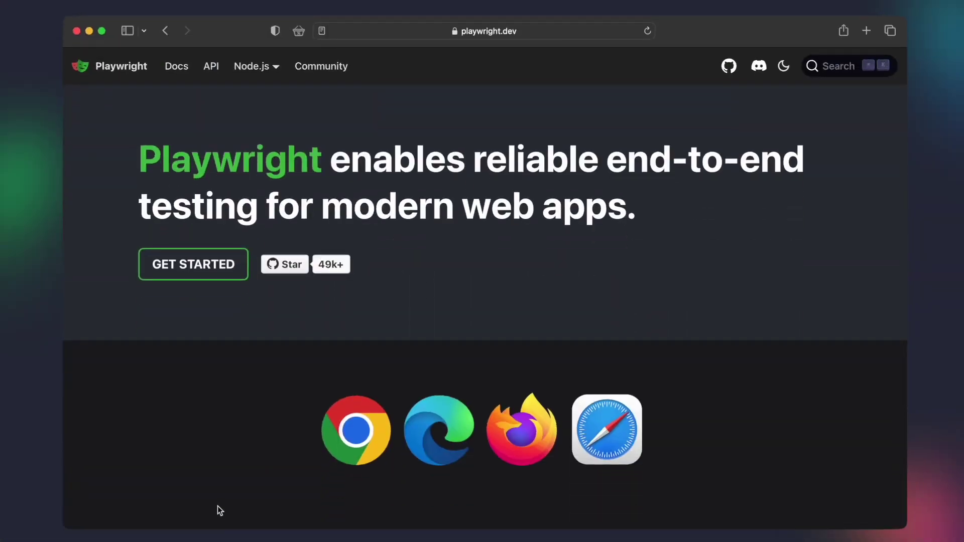
# Browse the Playwright Docs, then the Writing tests and Running tests guides
pyautogui.click(183, 71)
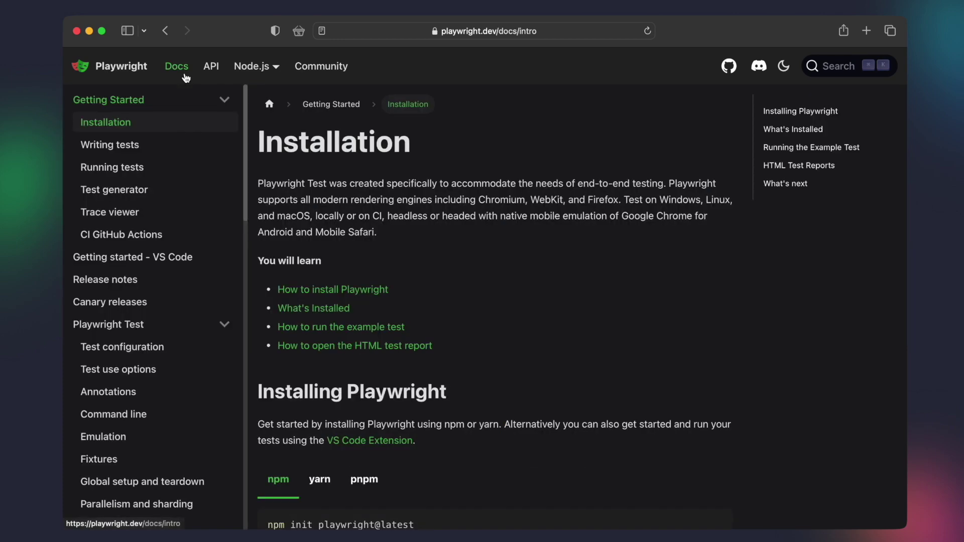
pyautogui.click(176, 144)
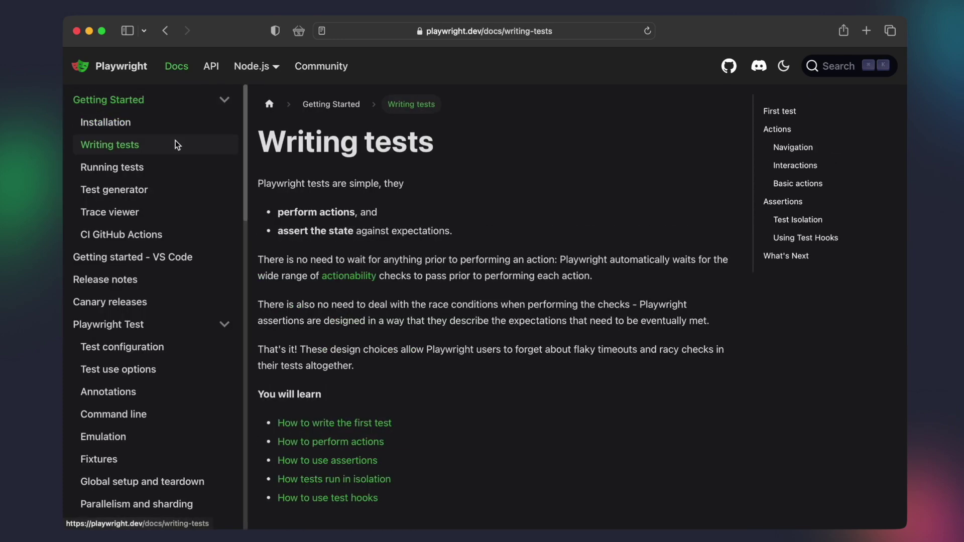
pyautogui.click(178, 171)
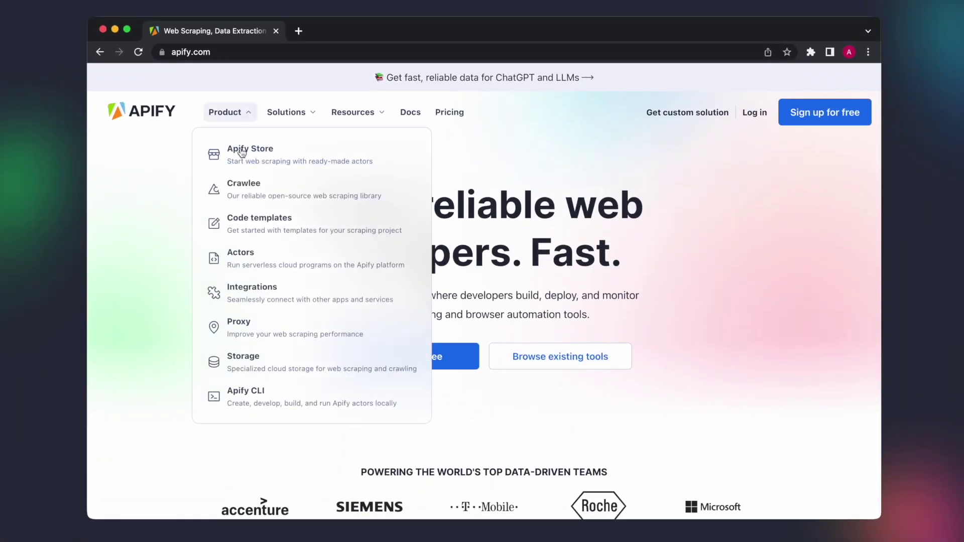
# Find the Playwright Test Runner actor in Apify Store and try it for free
pyautogui.click(242, 154)
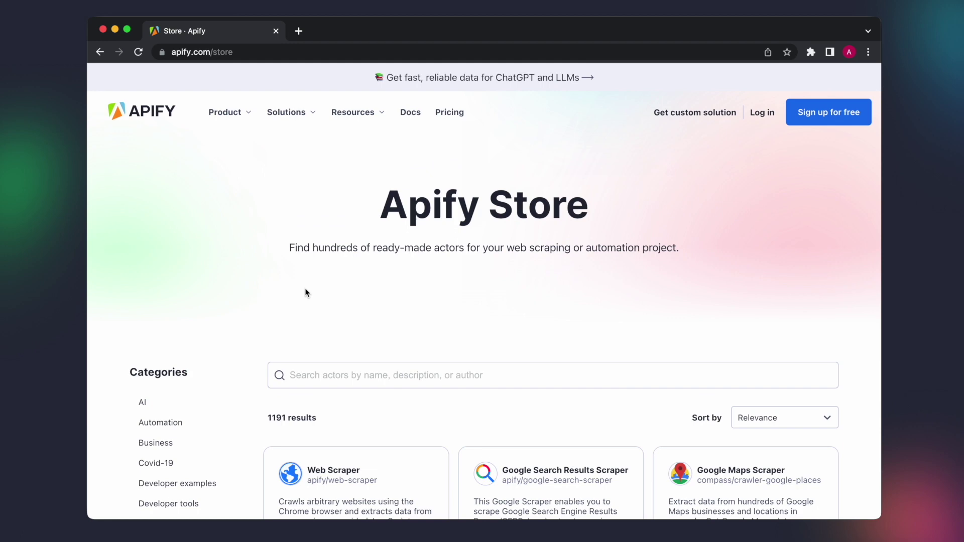
pyautogui.click(552, 374)
pyautogui.write('playwright test runner')
pyautogui.scroll(-4, 482, 339)
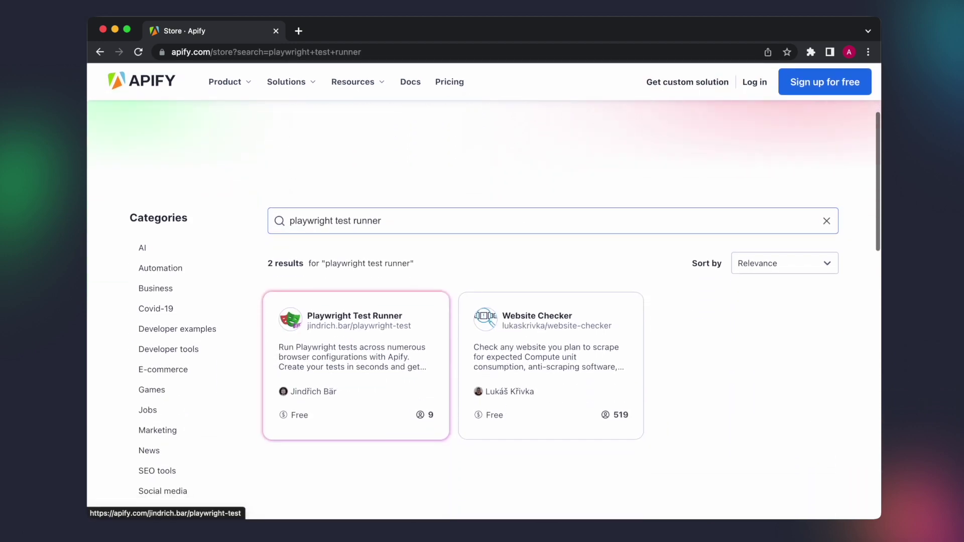
pyautogui.click(304, 368)
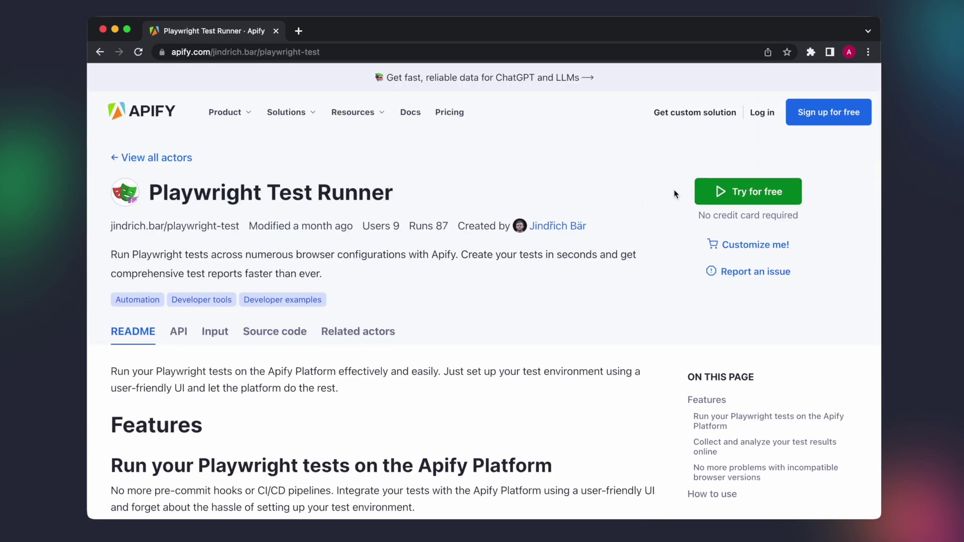
pyautogui.click(728, 190)
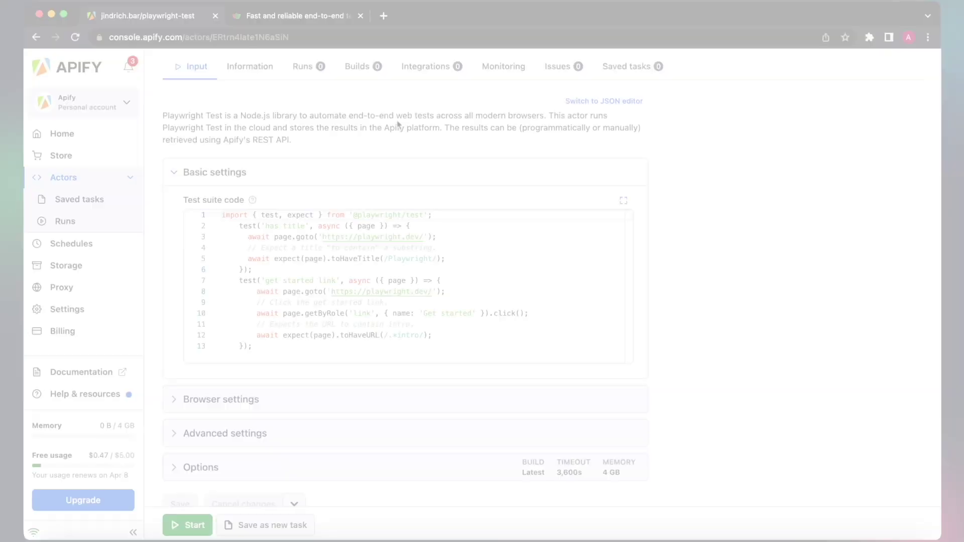
pyautogui.scroll(-1, 397, 120)
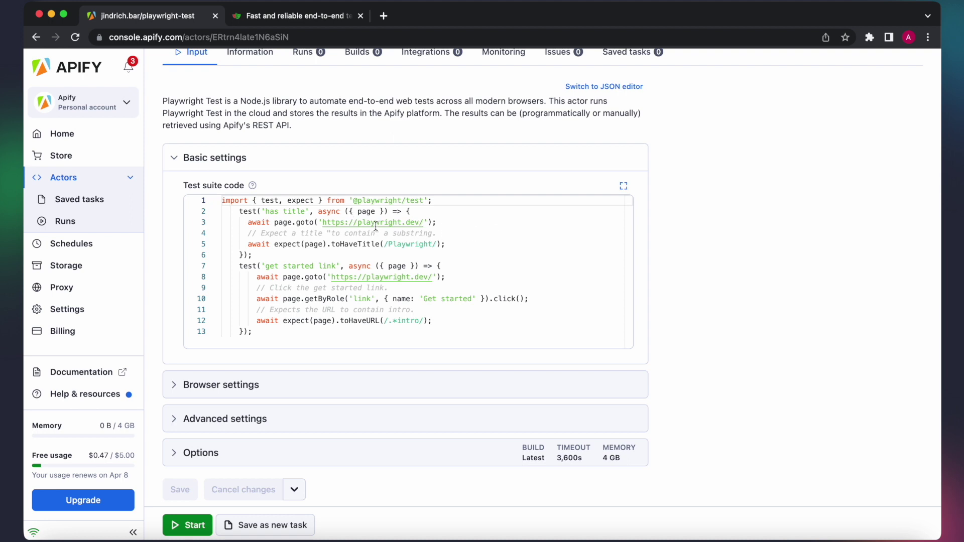
# Glance at the playwright.dev tab, then expand Browser settings and select the Screen width field
pyautogui.click(273, 16)
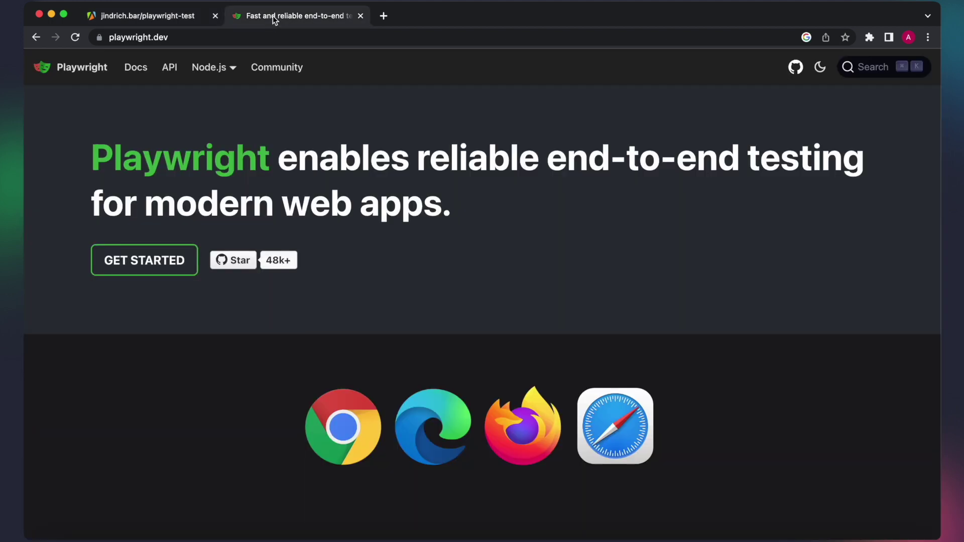
pyautogui.click(131, 17)
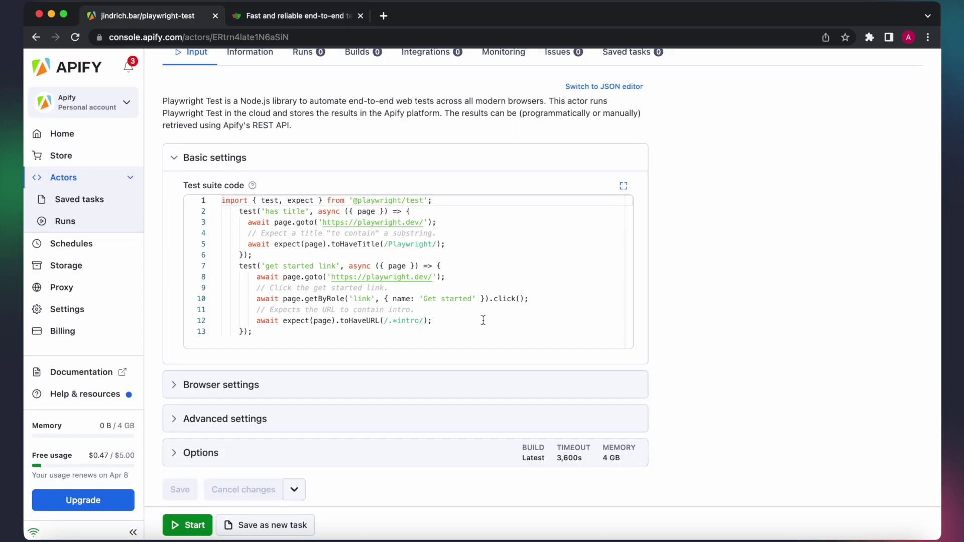
pyautogui.click(511, 386)
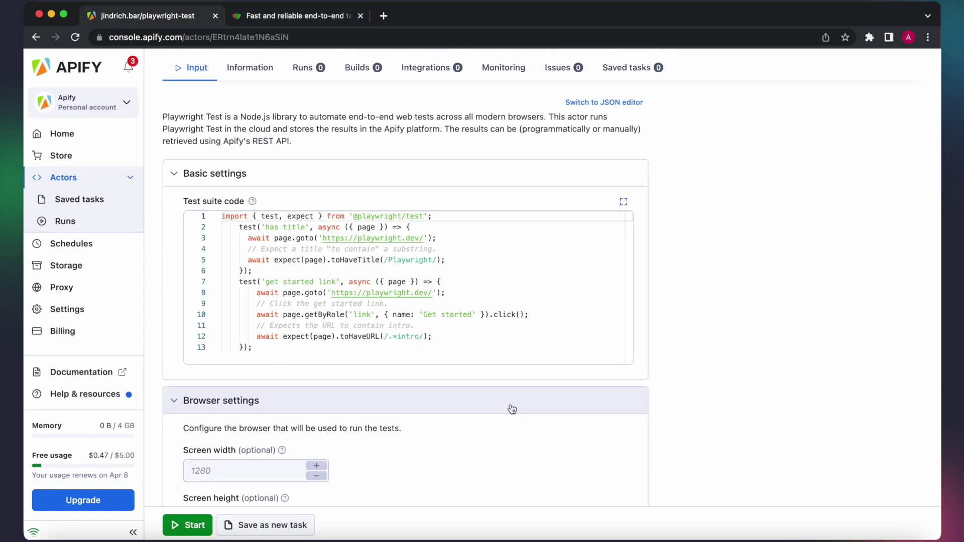
pyautogui.scroll(-5, 511, 409)
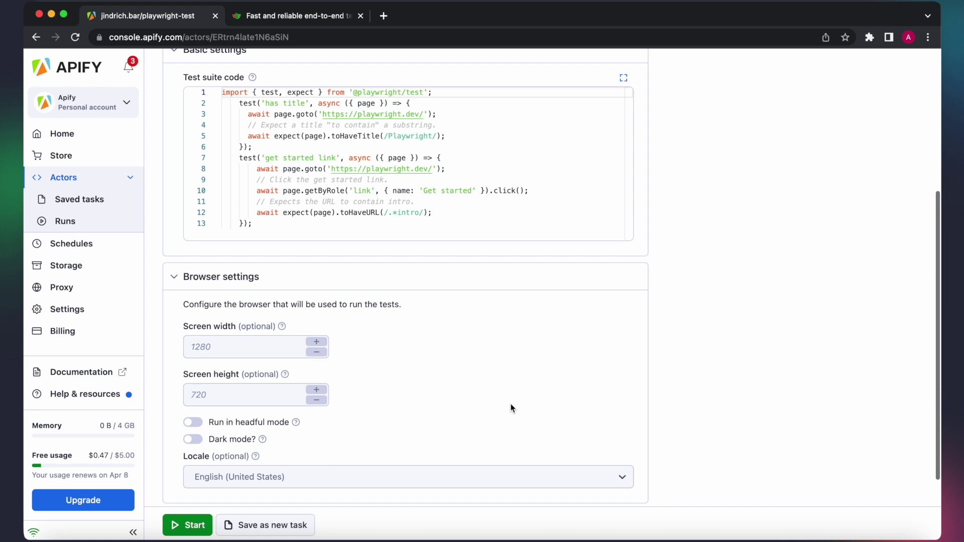
pyautogui.scroll(-3, 511, 409)
pyautogui.click(262, 281)
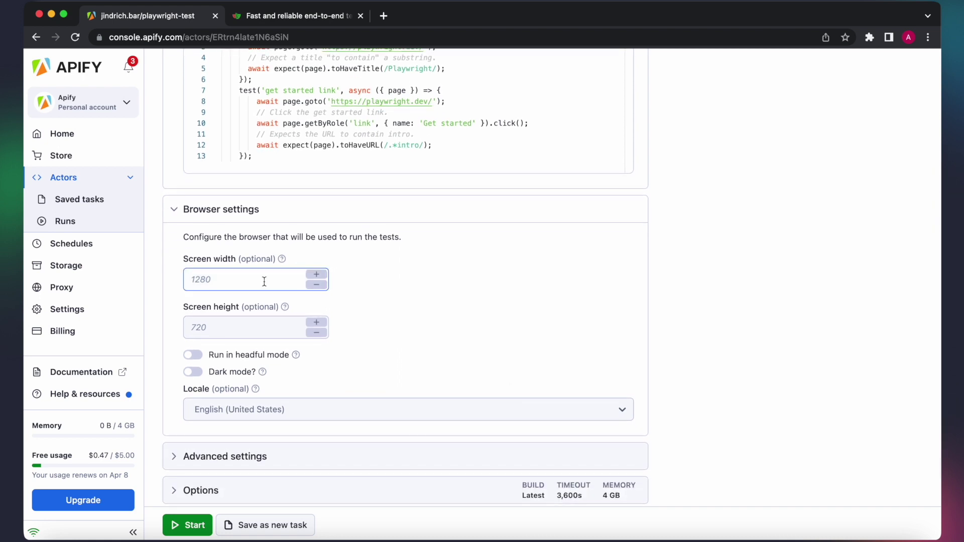
pyautogui.scroll(-2, 264, 302)
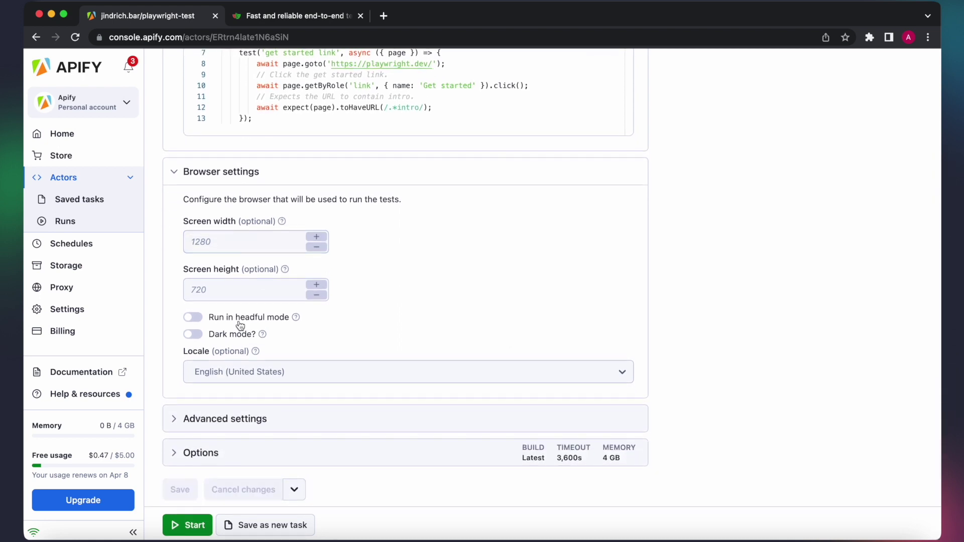
pyautogui.scroll(2, 428, 306)
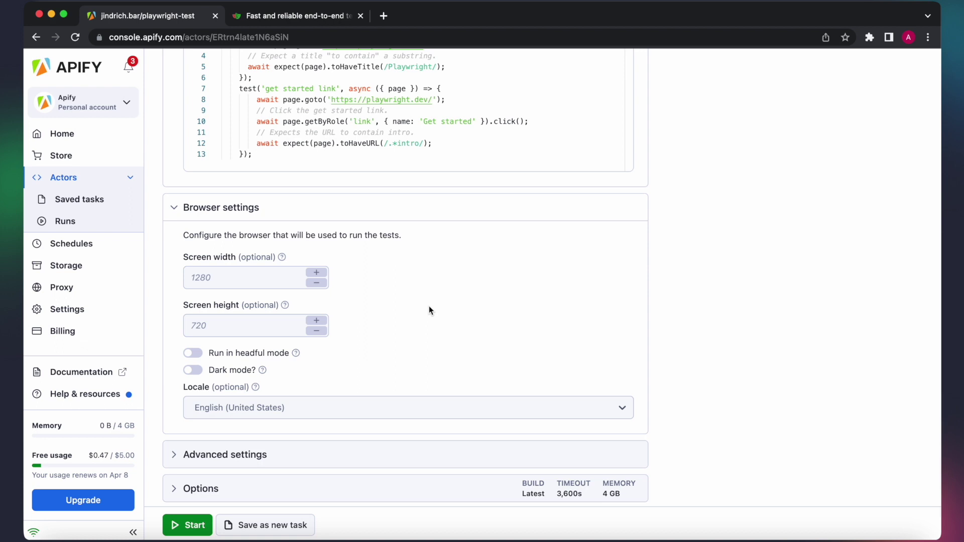
# Set screen width 700, height 1000, and Record video to Always in Advanced settings
pyautogui.click(227, 279)
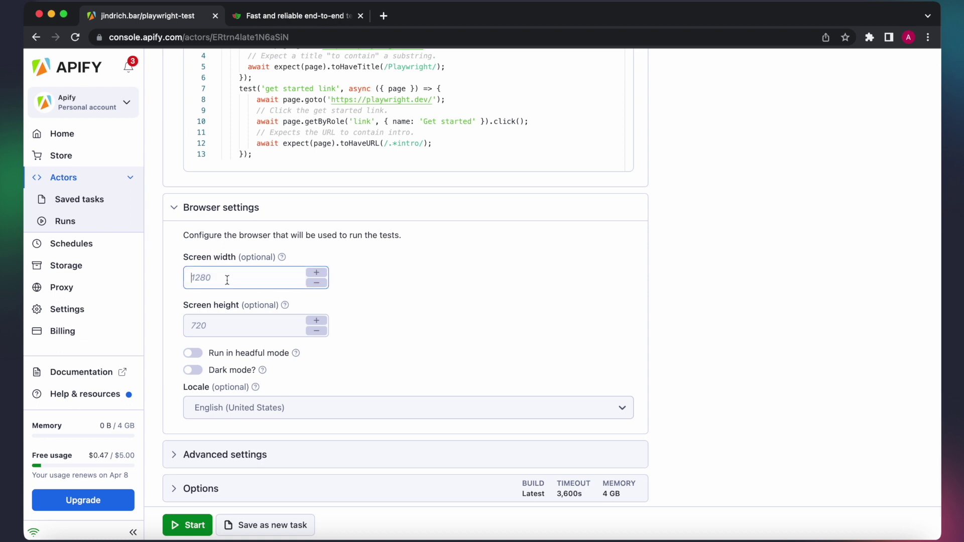
pyautogui.write('700')
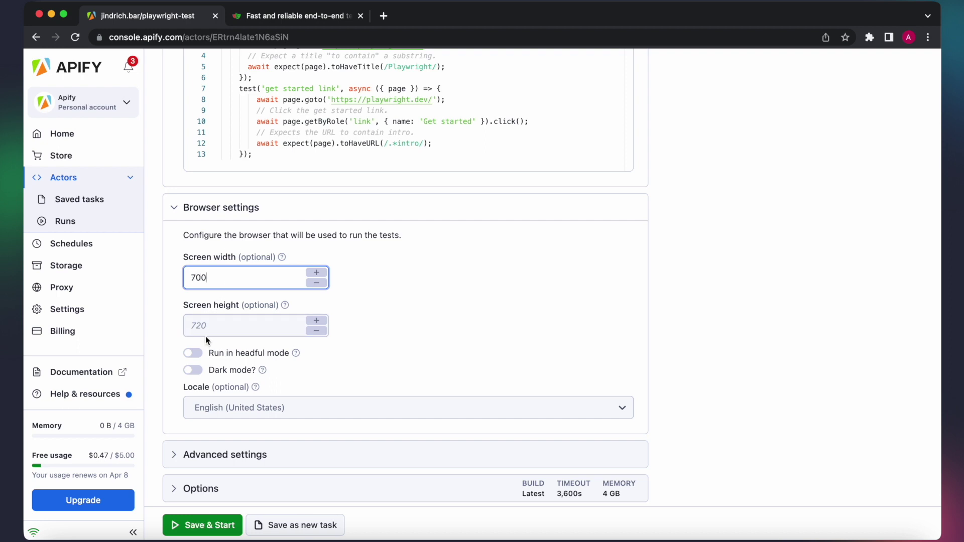
pyautogui.click(210, 326)
pyautogui.write('1000')
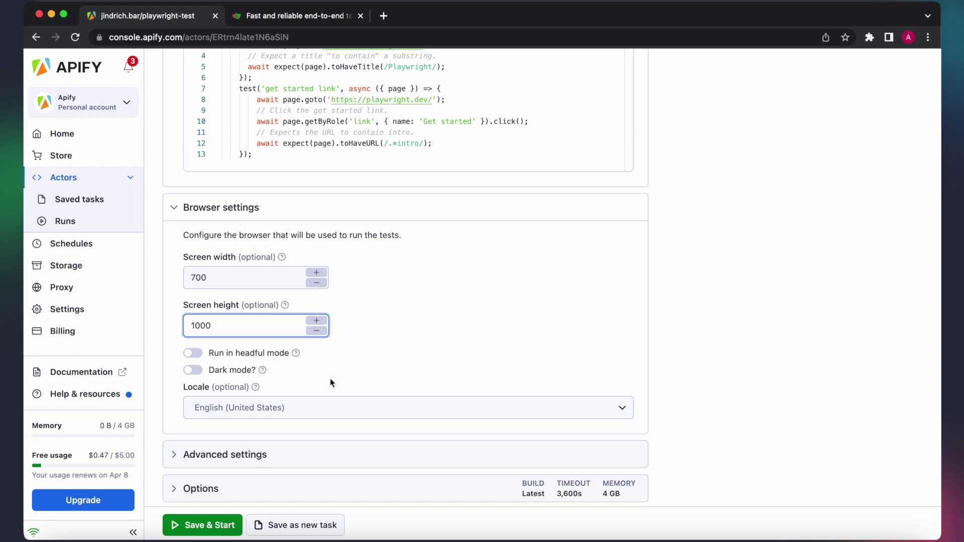
pyautogui.scroll(-1, 329, 383)
pyautogui.click(173, 418)
pyautogui.scroll(-2, 409, 427)
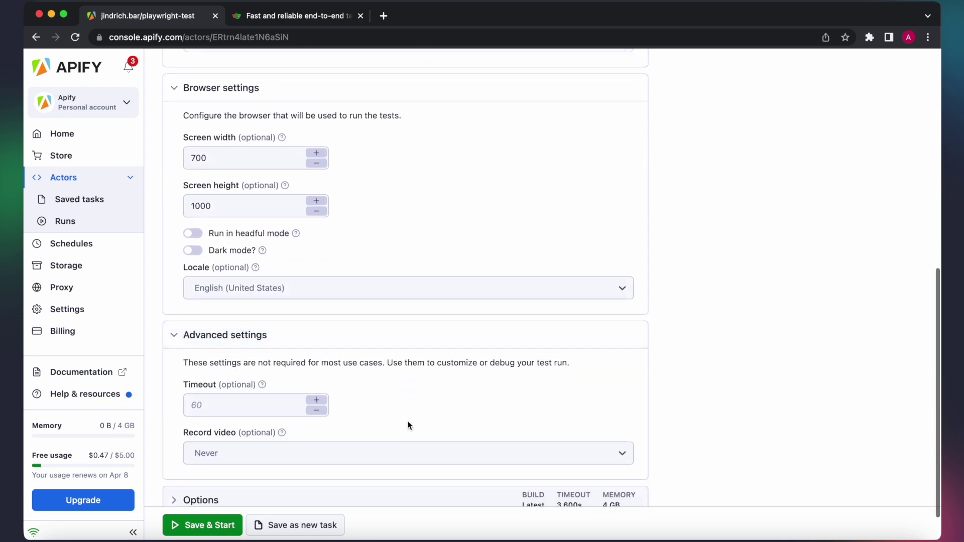
pyautogui.click(297, 452)
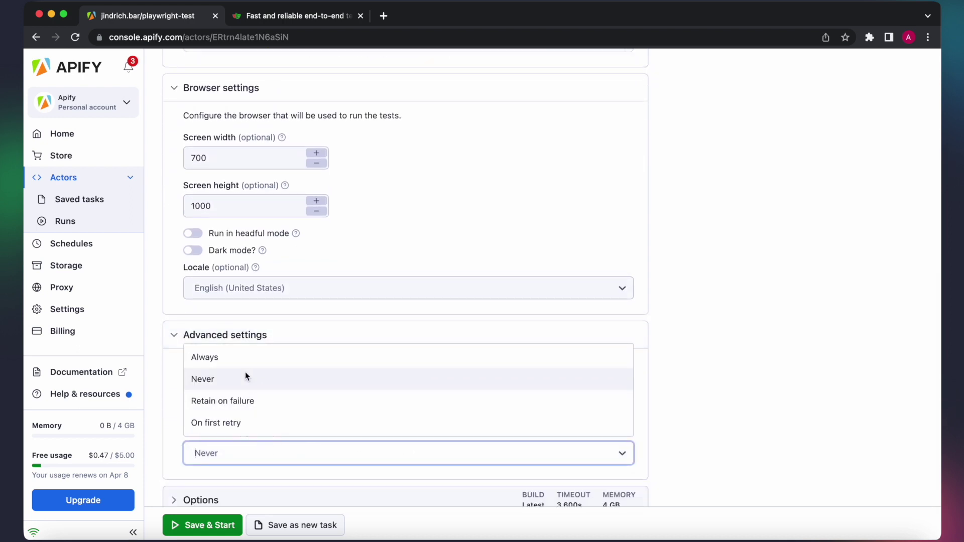
pyautogui.click(221, 357)
pyautogui.scroll(-1, 398, 424)
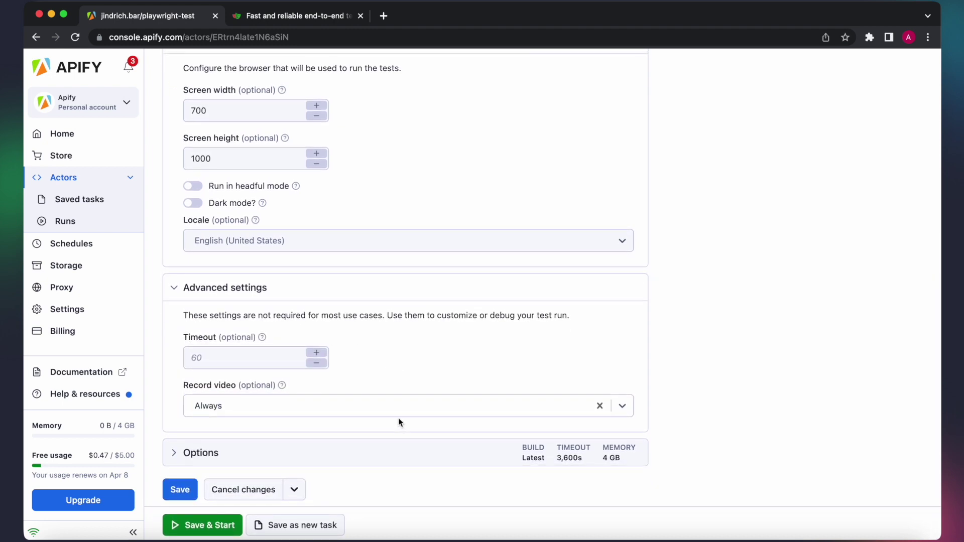
# Save and start the run, then play one test's video recording
pyautogui.click(208, 532)
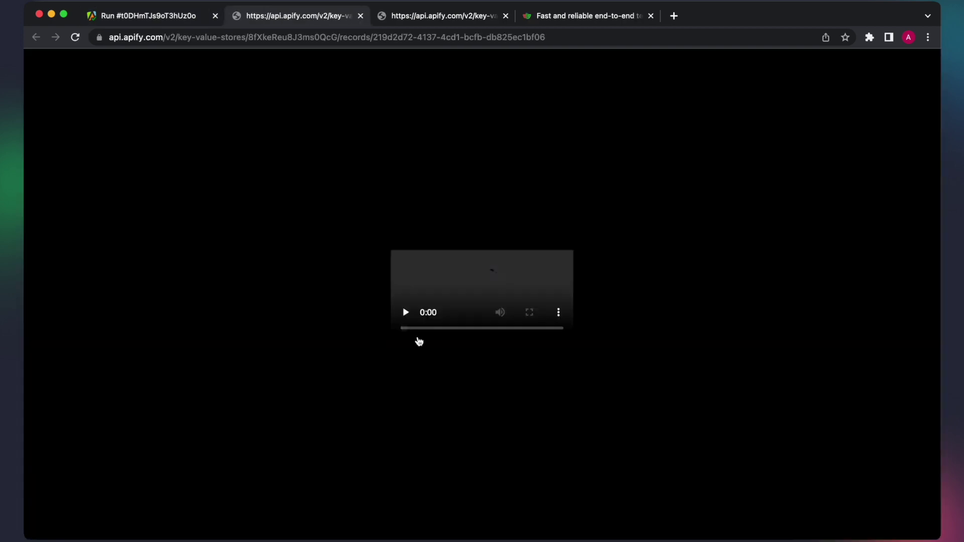
pyautogui.click(326, 510)
pyautogui.click(143, 16)
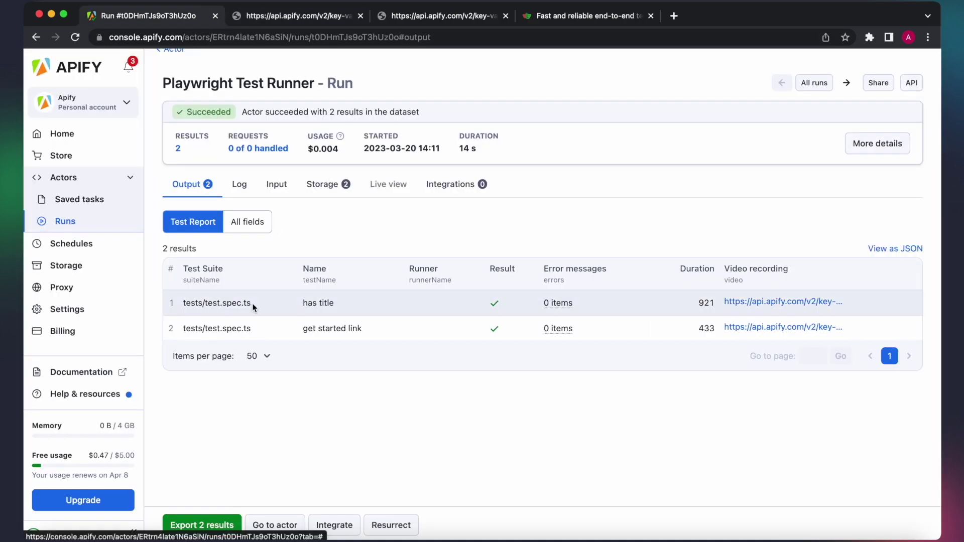
# Export the 2 results with all fields as JSON and view them in another tab
pyautogui.click(195, 523)
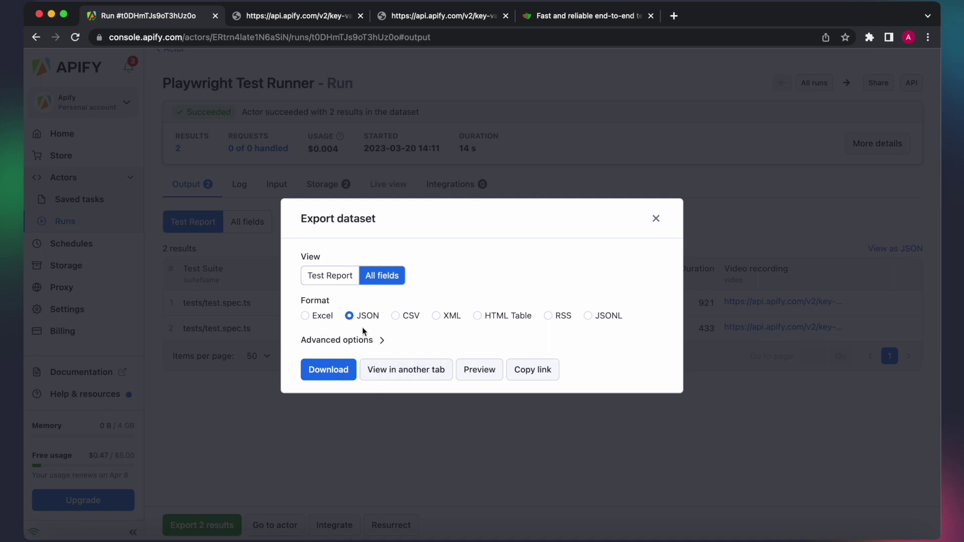
pyautogui.click(399, 369)
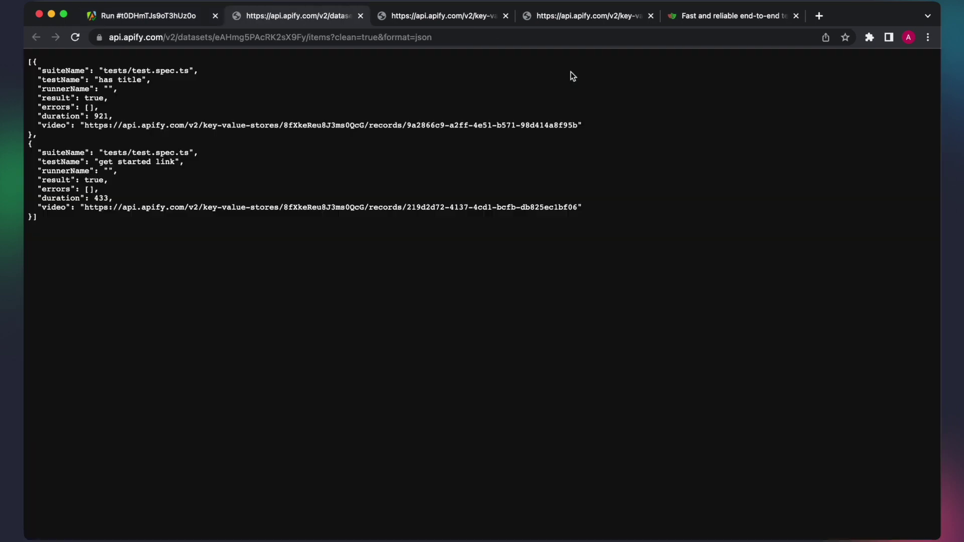